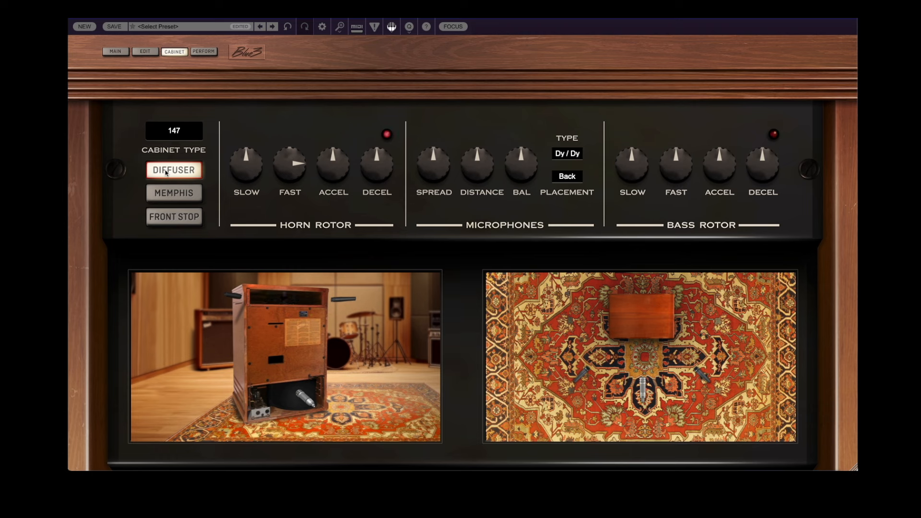
- Switch the 147 cabinet's diffuser off and back on, and enable Memphis mode
left_click(165, 171)
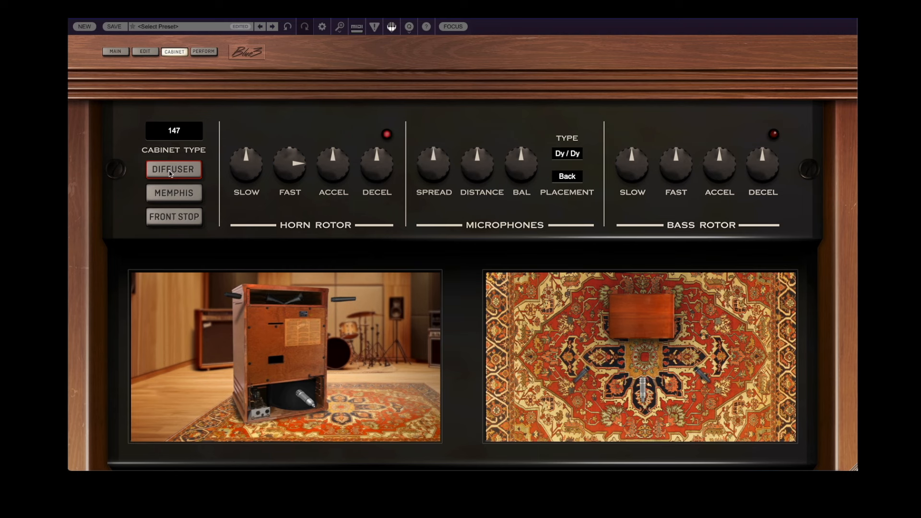
left_click(169, 171)
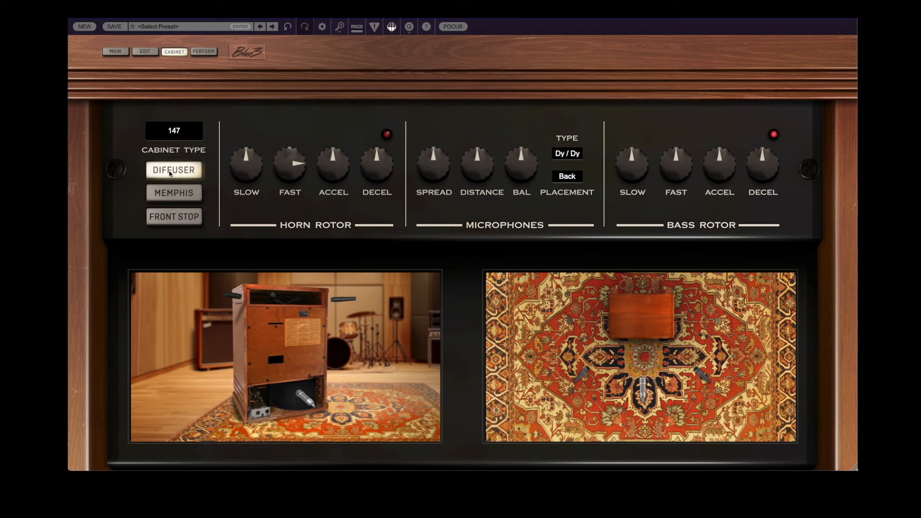
left_click(184, 195)
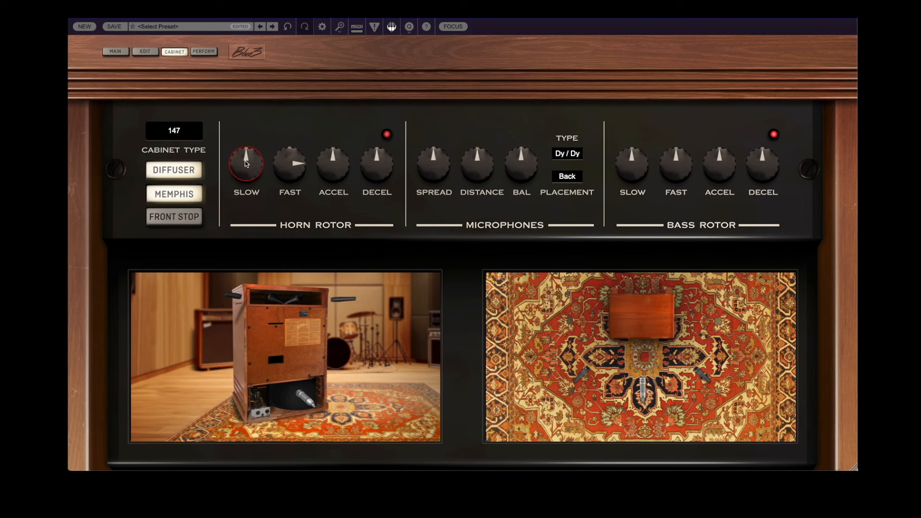
- Try the horn rotor's slow speed at 1.25 Hz and at its minimum, and turn Memphis mode off
left_click_drag(245, 163, 243, 91)
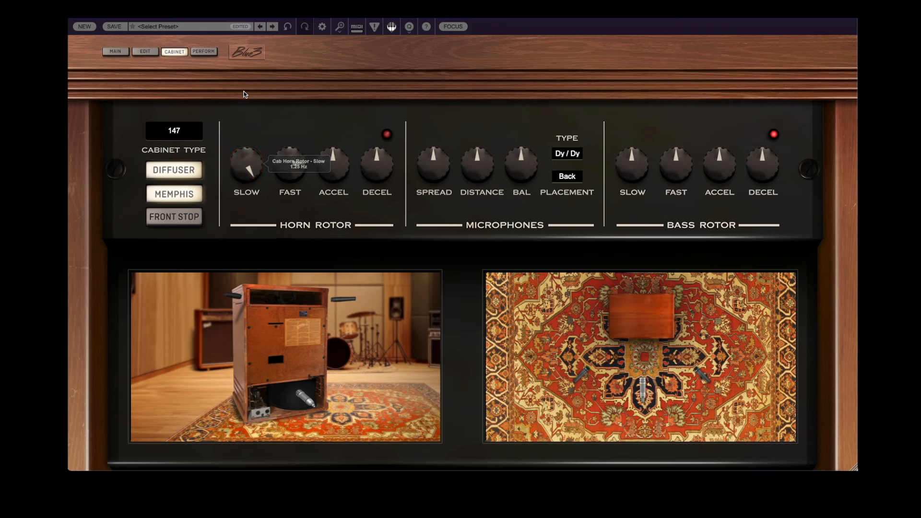
left_click(173, 169)
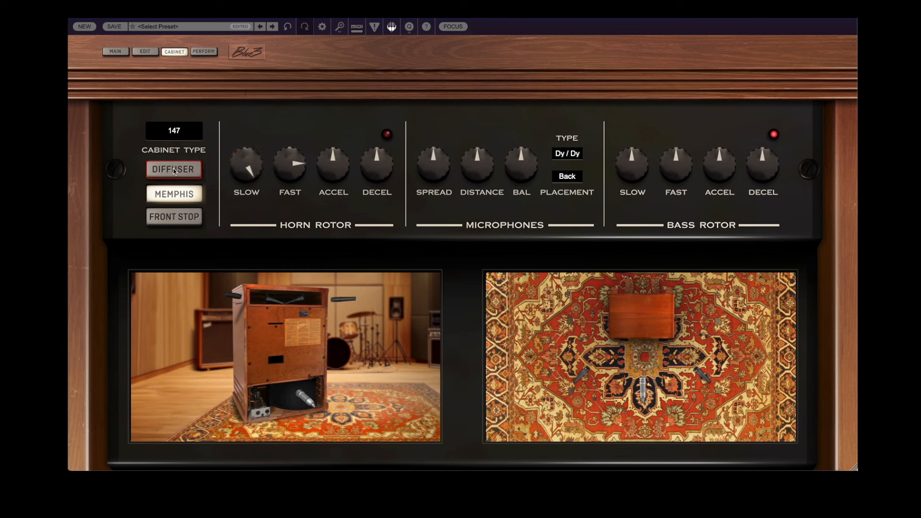
left_click(173, 170)
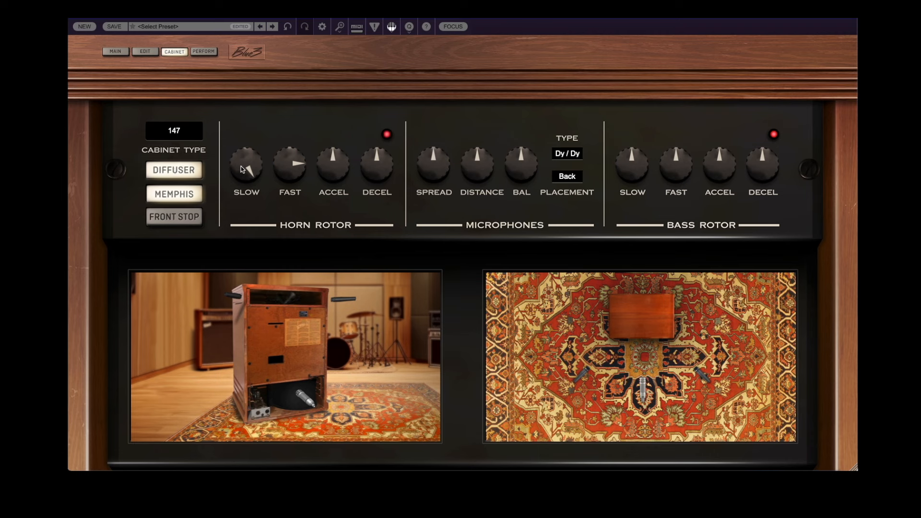
left_click_drag(245, 169, 204, 276)
left_click(185, 198)
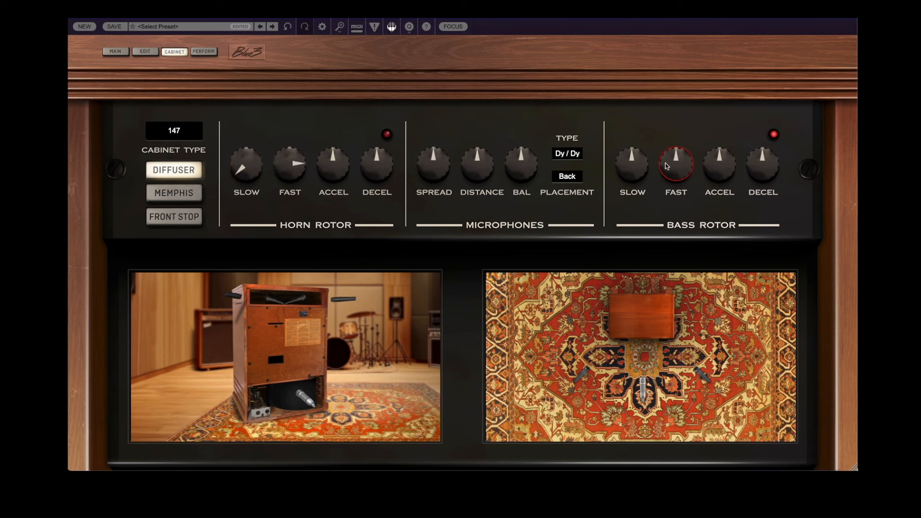
- Lower the bass rotor's slow speed and the horn rotor's fast speed, and set the bass rotor's fast speed to about 7.58 Hz
mouse_move(629, 174)
left_mouse_down()
mouse_move(644, 124)
mouse_move(630, 160)
mouse_move(632, 199)
mouse_move(630, 183)
left_mouse_up()
left_click(115, 51)
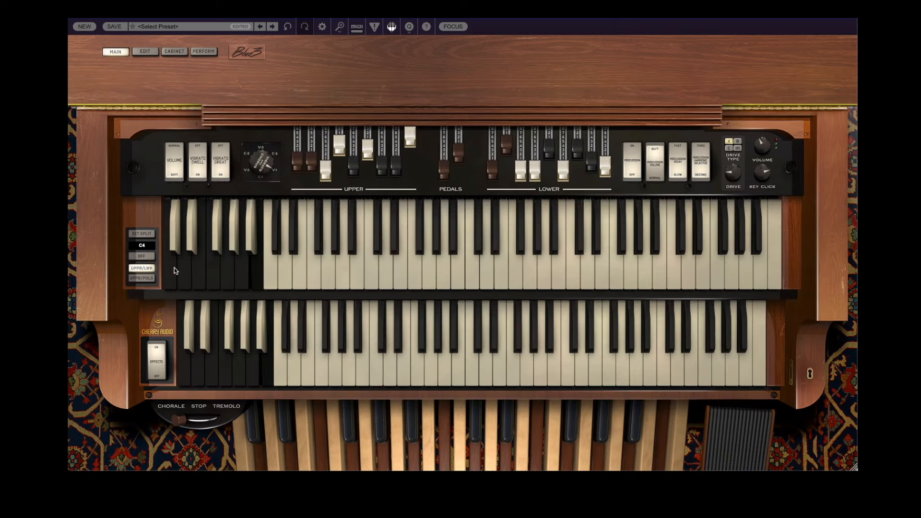
left_click(175, 52)
left_click_drag(297, 182, 295, 224)
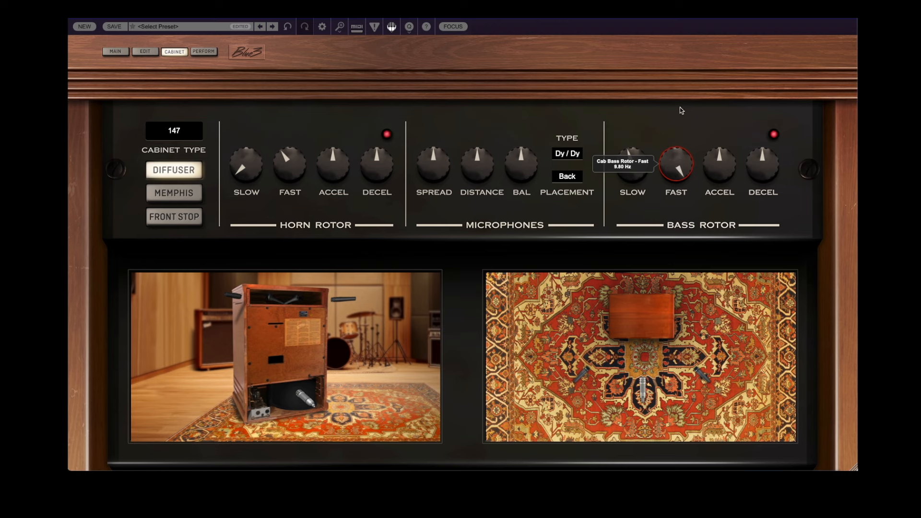
left_click_drag(659, 174, 655, 149)
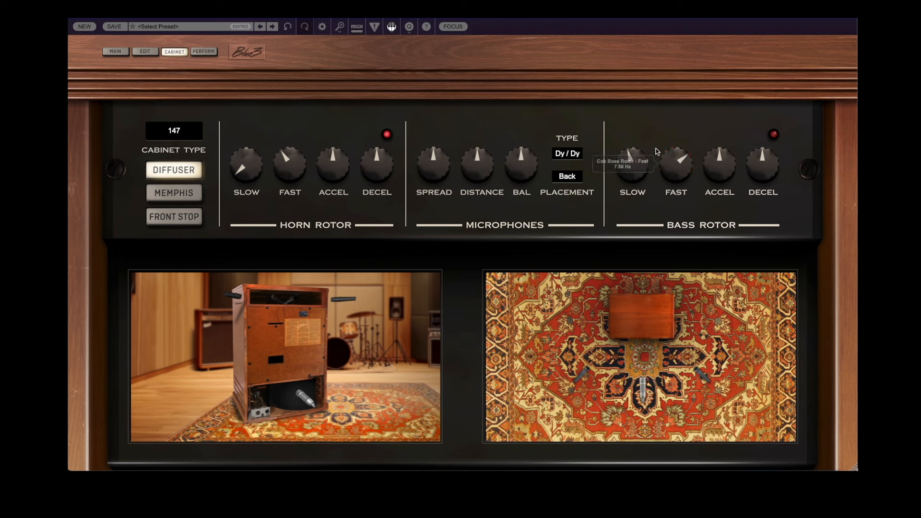
- Operate the Chorale/Tremolo speed switch on the main organ view, and return to the cabinet settings
left_click(115, 51)
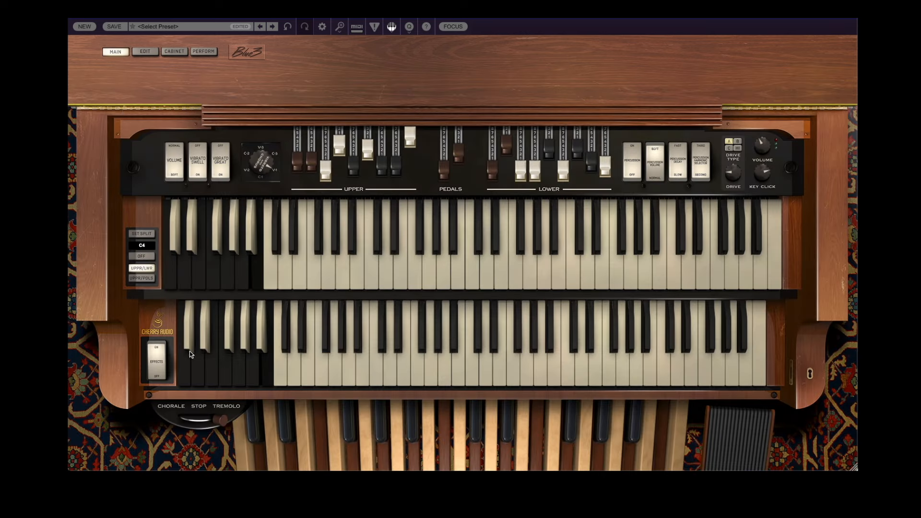
left_click(185, 426)
left_click(184, 426)
left_click(171, 54)
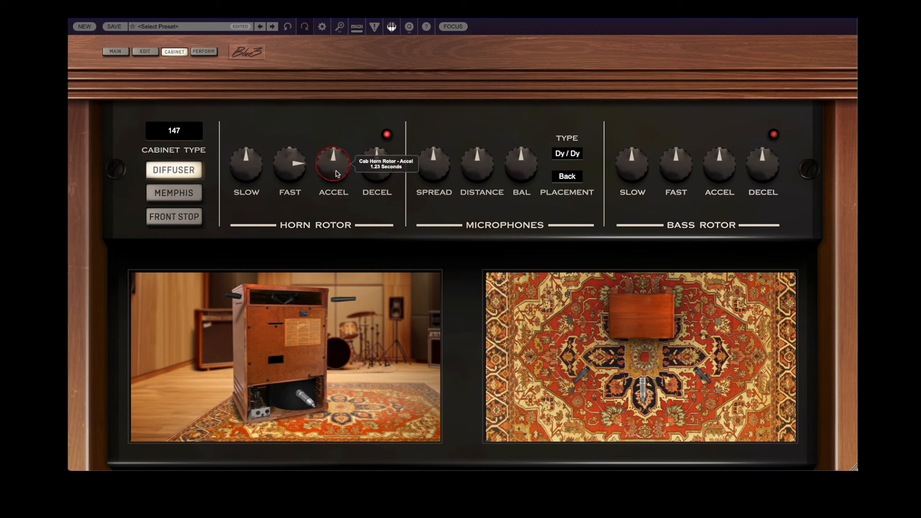
- Try the horn rotor's acceleration at 0.94 seconds and deceleration at 1.10 seconds, and return both to their default values
left_click_drag(336, 174, 344, 196)
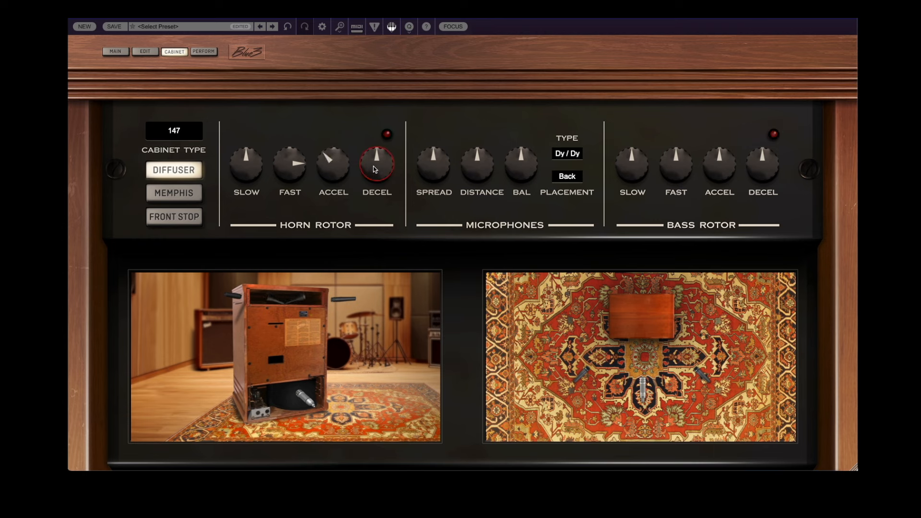
left_click_drag(374, 167, 392, 263)
right_click(336, 168)
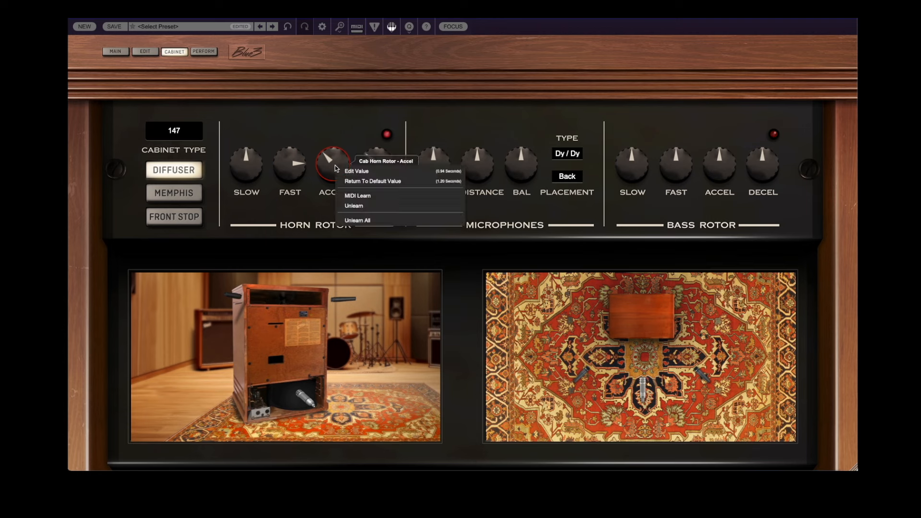
left_click(366, 181)
right_click(374, 163)
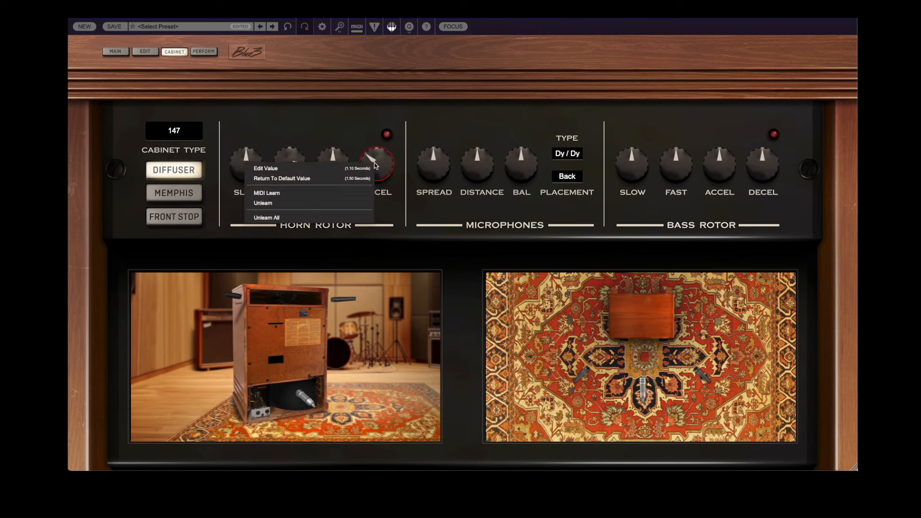
left_click(346, 181)
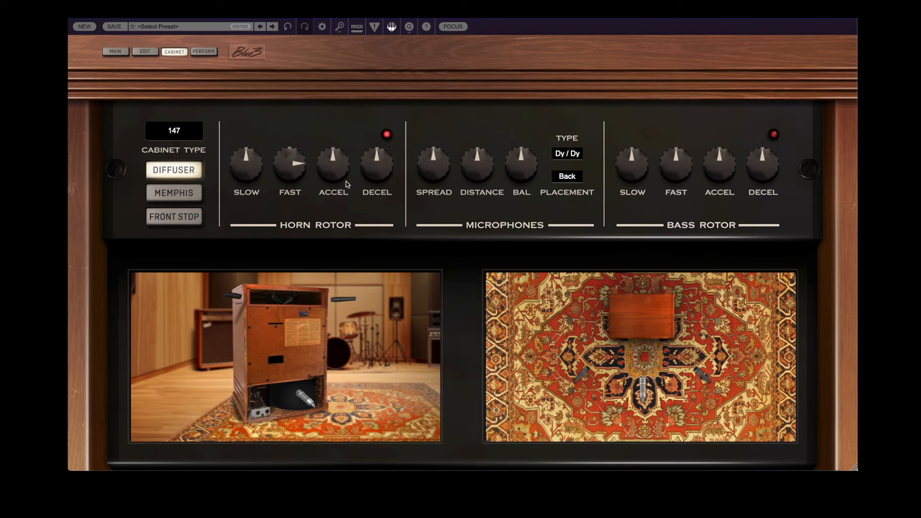
- Change the cabinet type to 122 and compare it with the diffuser off and on
left_click(176, 132)
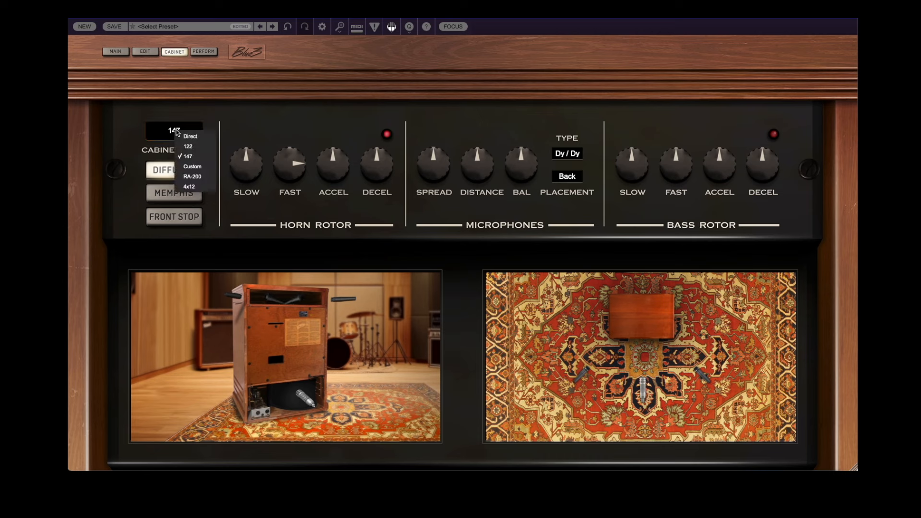
left_click(197, 147)
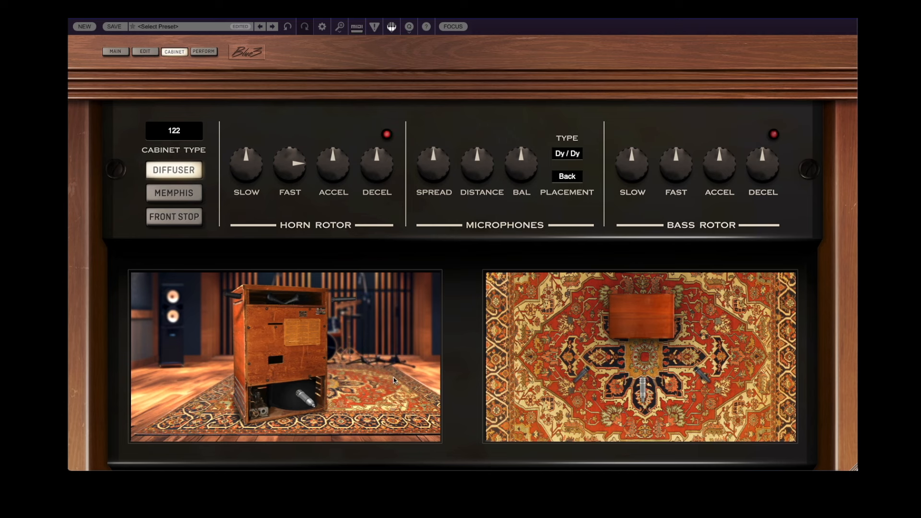
left_click(175, 172)
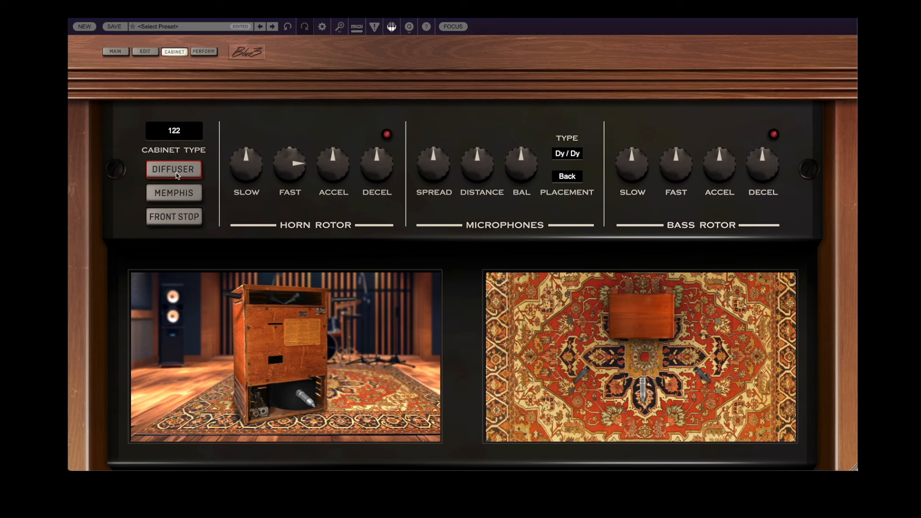
left_click(176, 174)
- Change the cabinet type to Custom, and switch it to RA-200
left_click(174, 131)
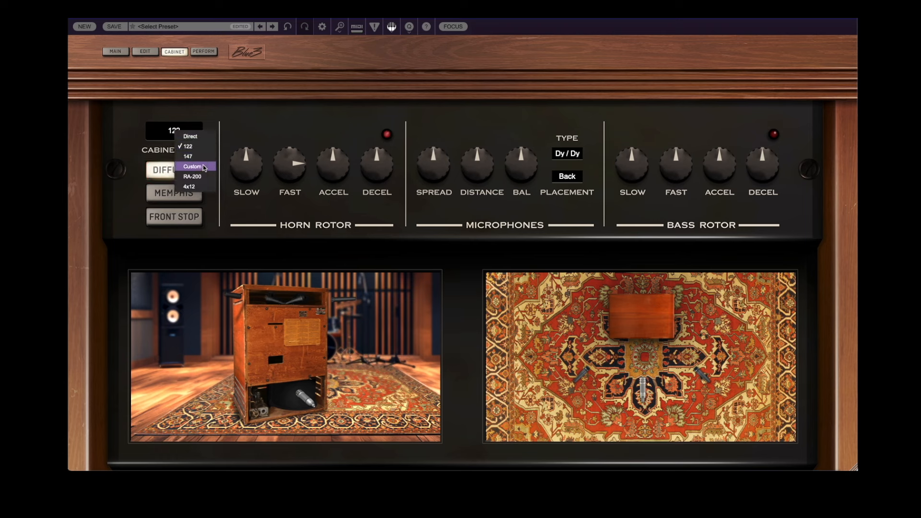
left_click(195, 166)
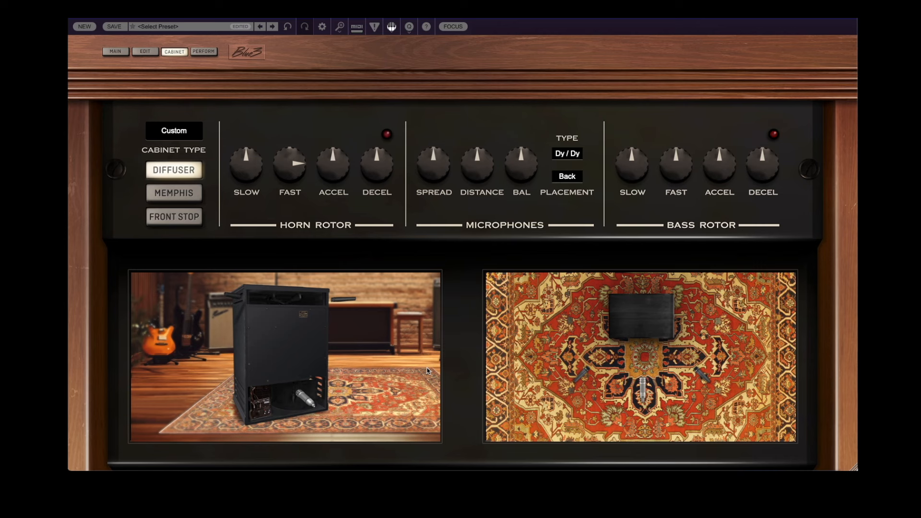
left_click(176, 131)
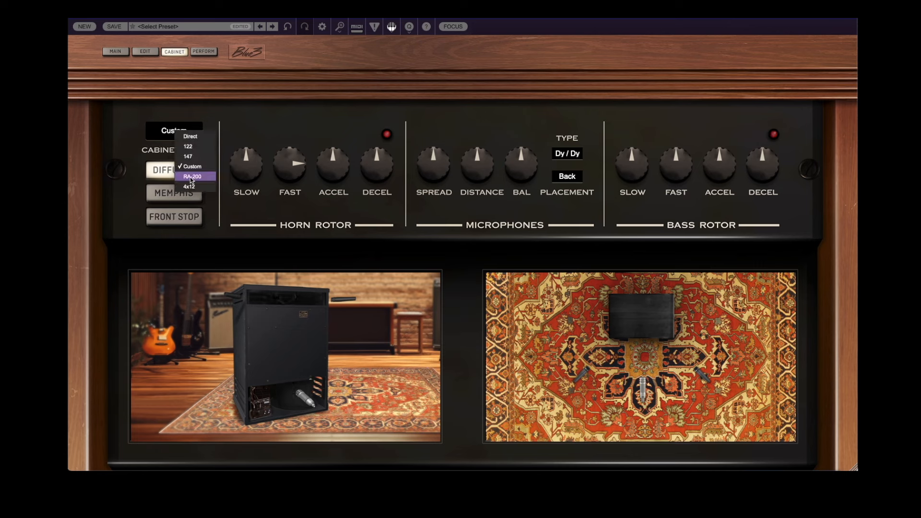
left_click(190, 177)
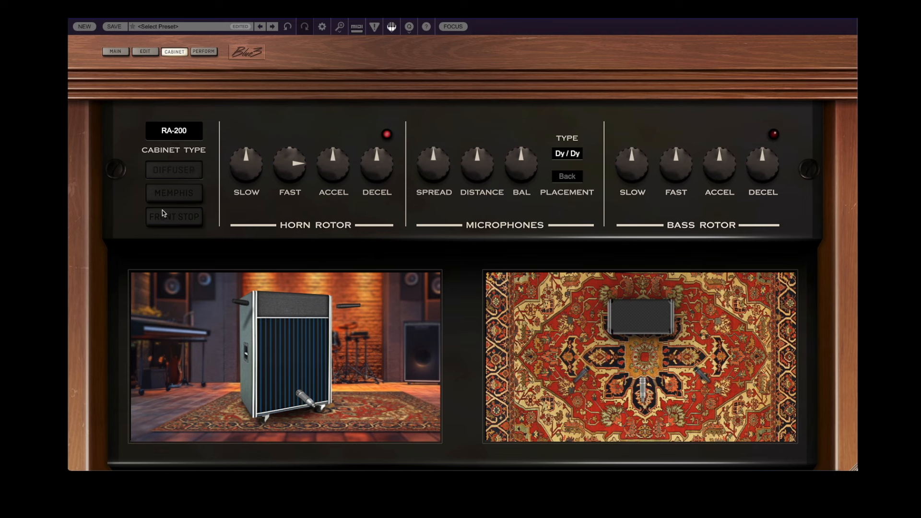
- Try the 4x12 cabinet type, and set the cabinet back to 122
left_click(185, 133)
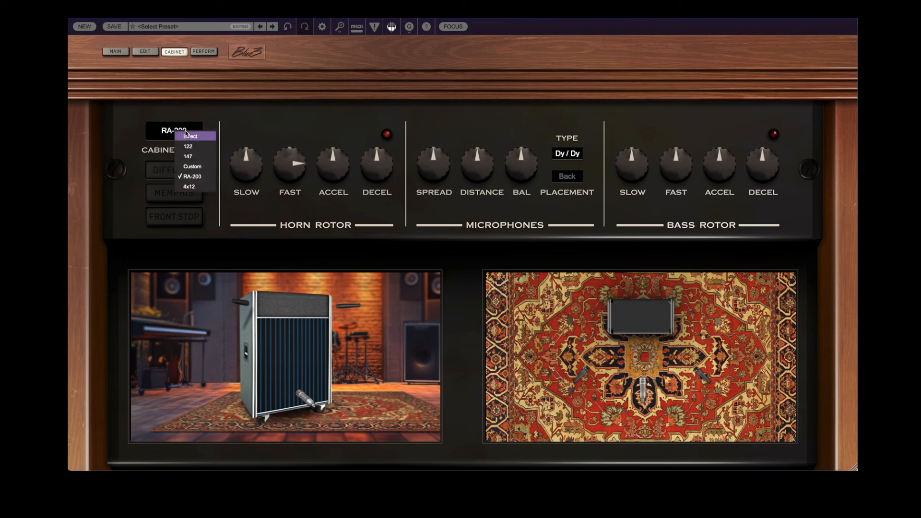
left_click(196, 188)
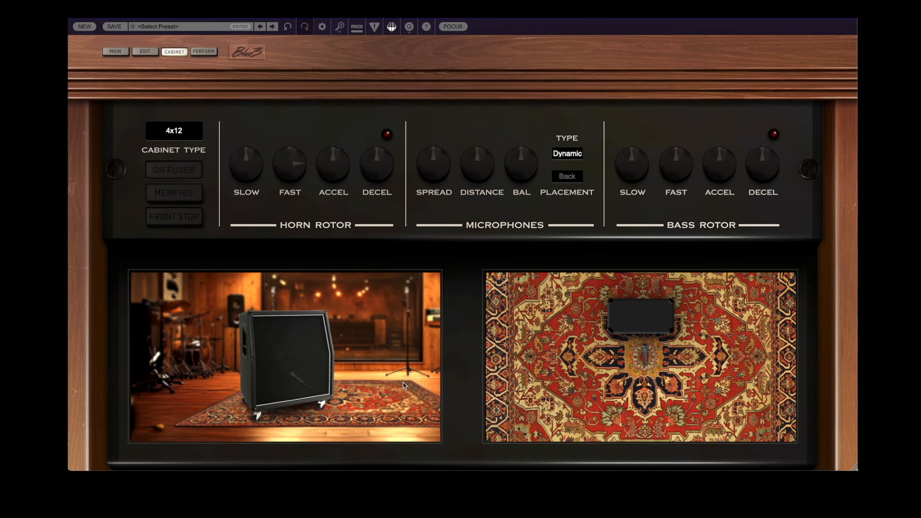
left_click(180, 131)
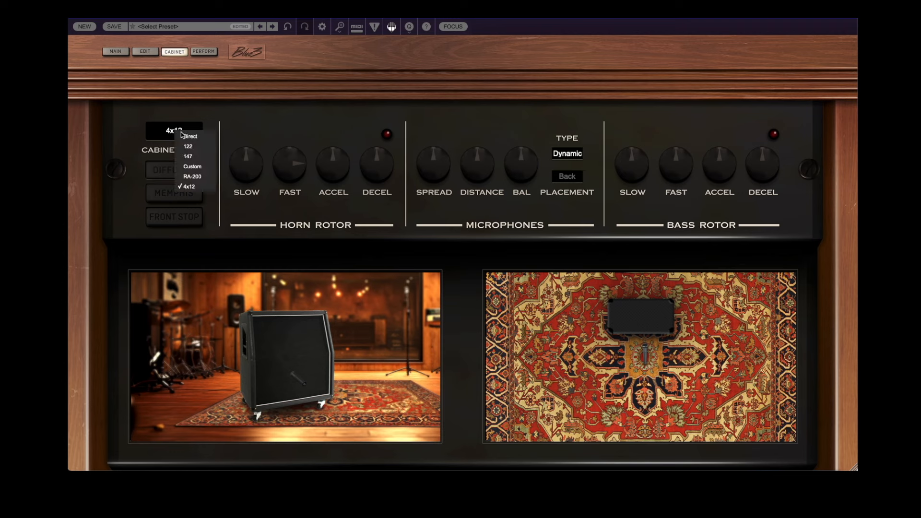
left_click(200, 149)
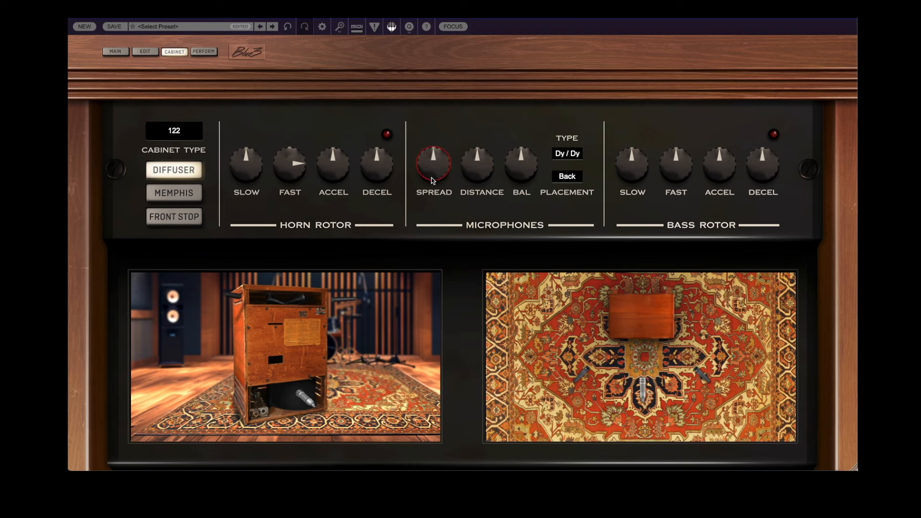
- Widen the spread of the horn microphones, and bring it back to about the centre setting
left_click_drag(431, 177, 429, 133)
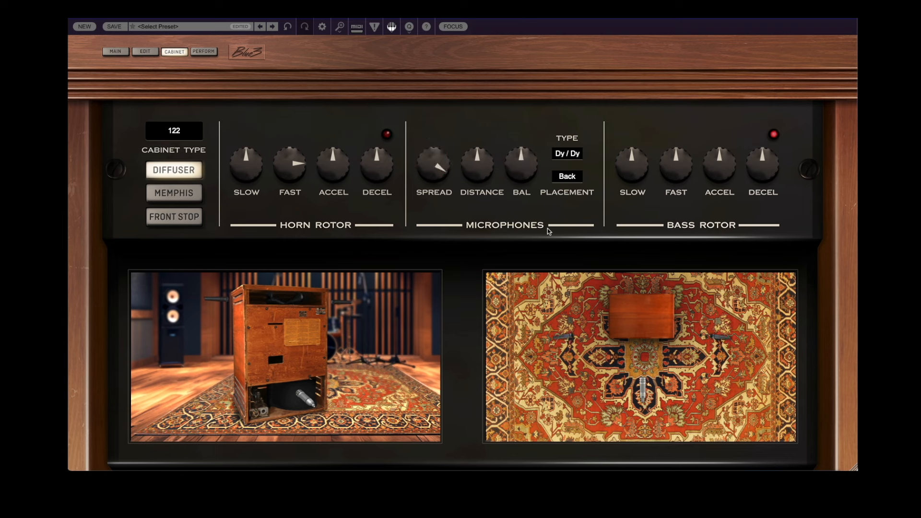
mouse_move(433, 167)
left_mouse_down()
mouse_move(432, 188)
mouse_move(428, 176)
left_mouse_up()
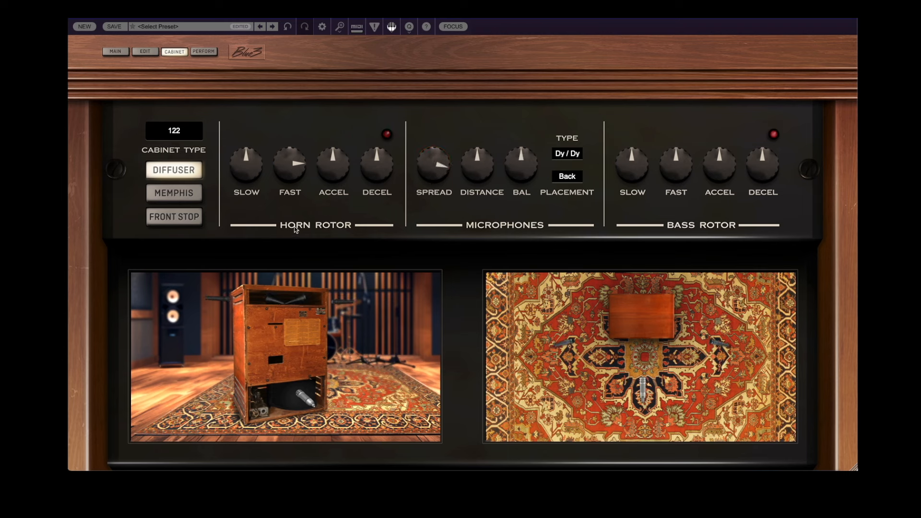
left_click_drag(439, 165, 398, 207)
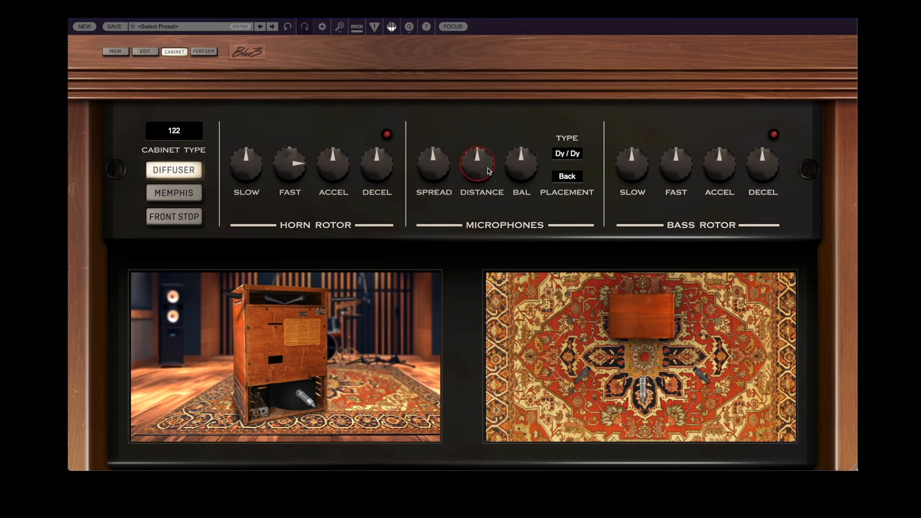
- Move the microphones to nearly their maximum distance from the cabinet, and bring them slightly closer
mouse_move(482, 174)
left_click_drag(482, 175, 469, 112)
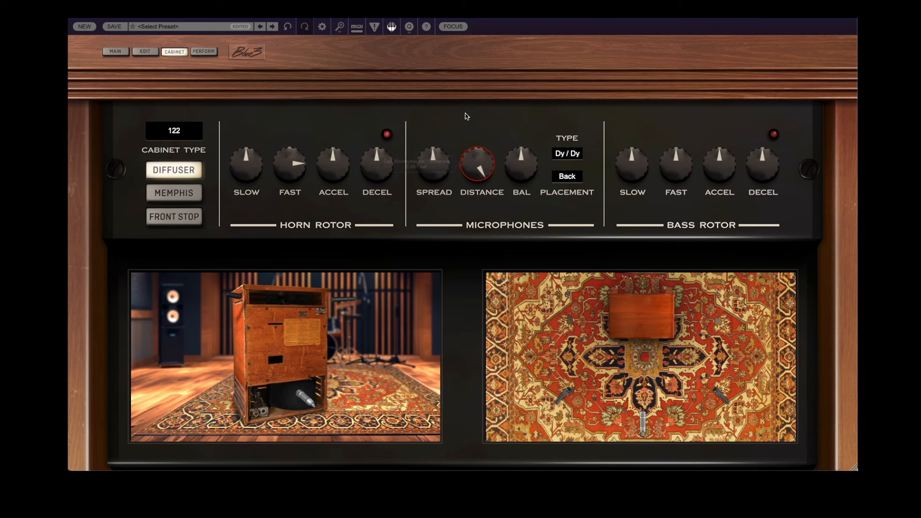
mouse_move(465, 115)
left_mouse_down()
mouse_move(459, 183)
mouse_move(476, 231)
mouse_move(452, 125)
left_mouse_up()
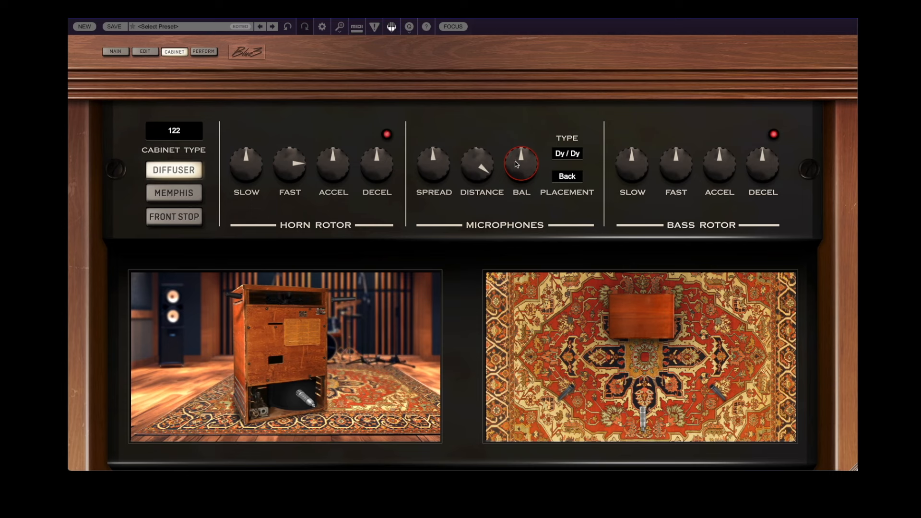
- Sweep the microphone balance to 100% and down, settle it somewhat above centre, and set the microphone placement to Front
mouse_move(516, 164)
left_click_drag(523, 175, 524, 113)
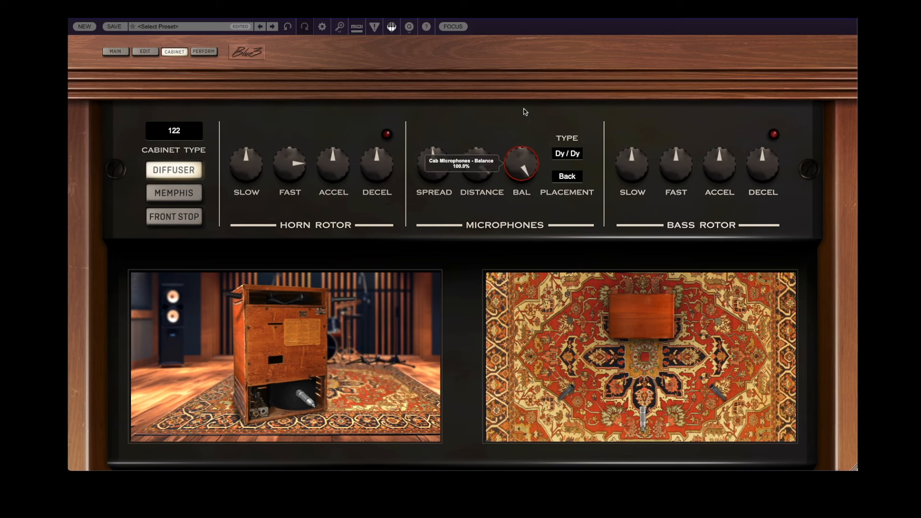
left_click_drag(526, 112, 536, 245)
left_click_drag(519, 231, 484, 208)
left_click_drag(521, 164, 499, 171)
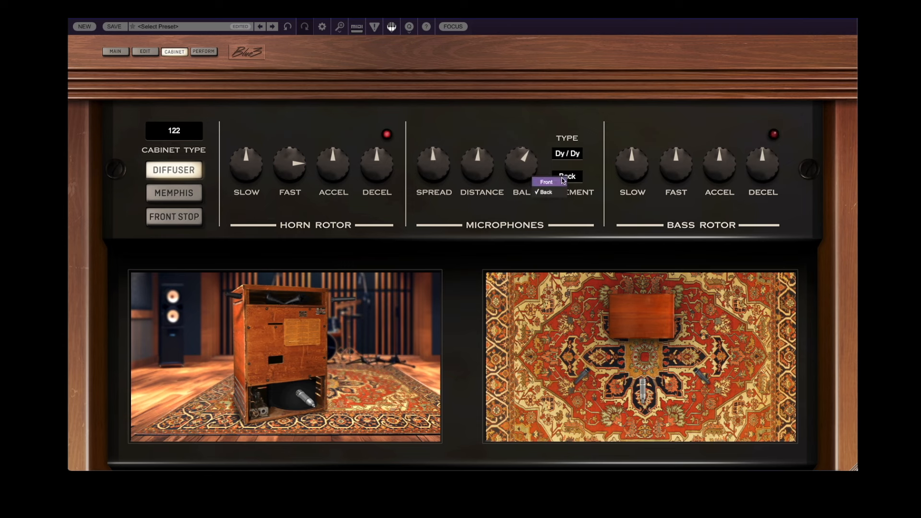
left_click(552, 181)
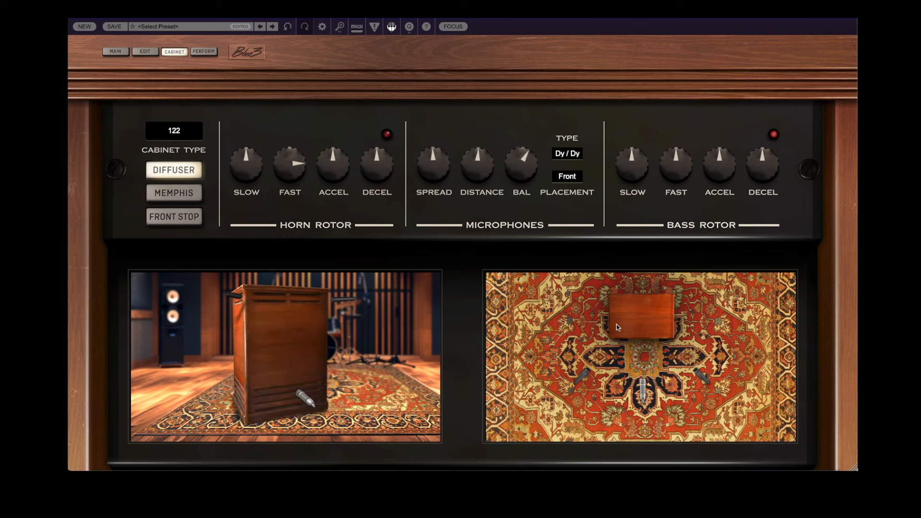
- Bring the microphones close to the cabinet, widen the horn microphone spread, and raise the balance further above centre
left_click_drag(478, 175, 480, 212)
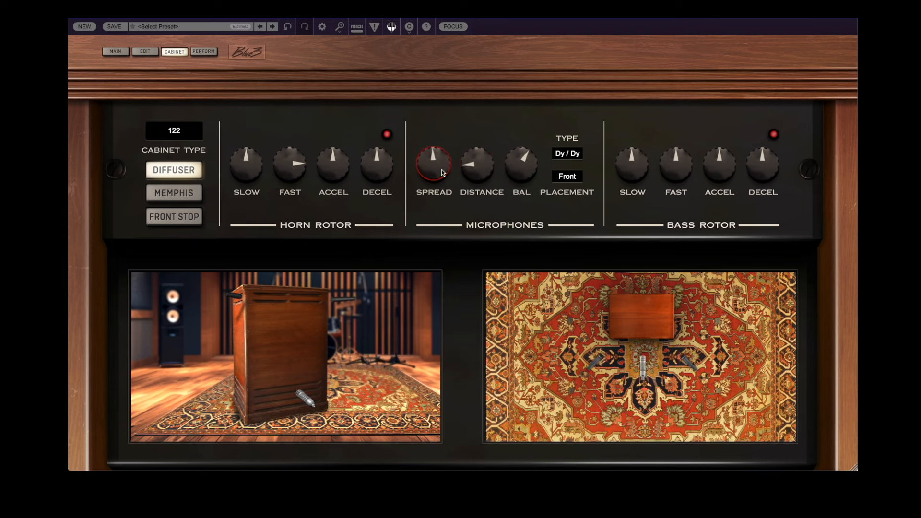
left_click_drag(441, 169, 454, 127)
left_click_drag(519, 149, 500, 141)
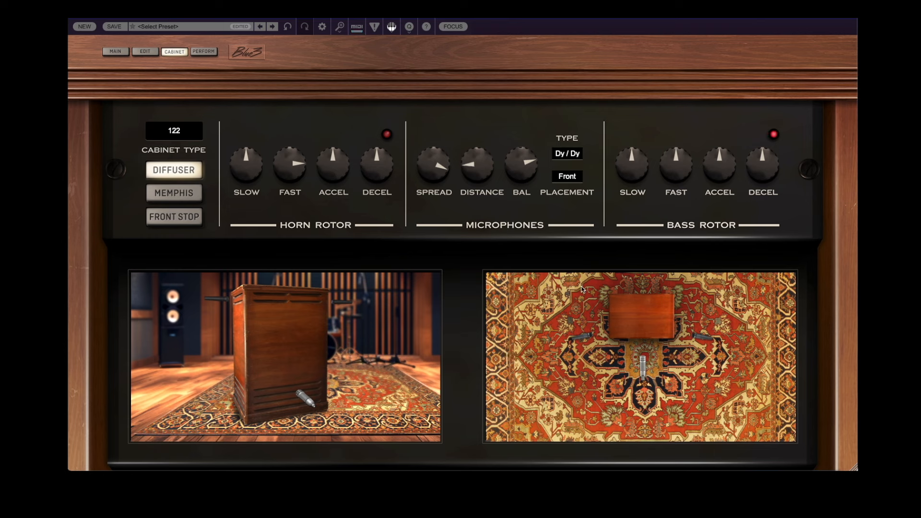
- Place the microphones at the back, choose Horn: Condenser, Bass: Dynamic, and set the balance to 10.5%
left_click(572, 178)
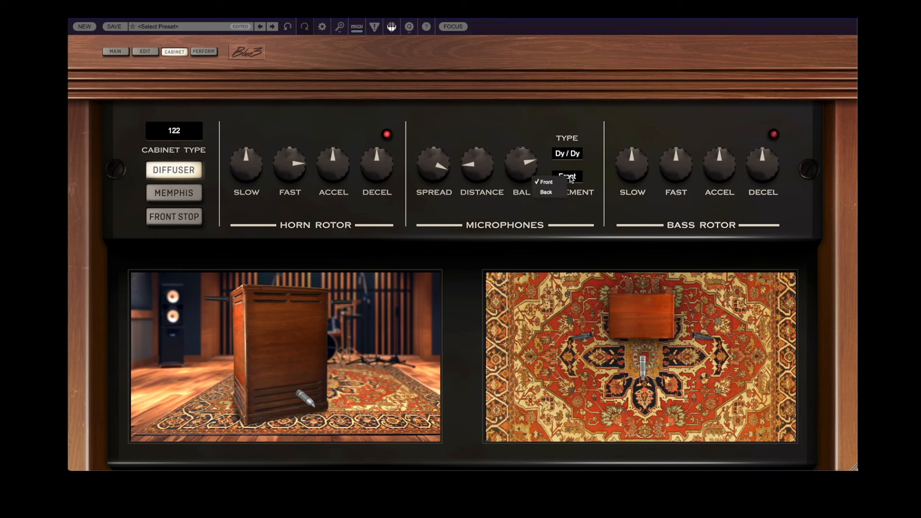
left_click(550, 192)
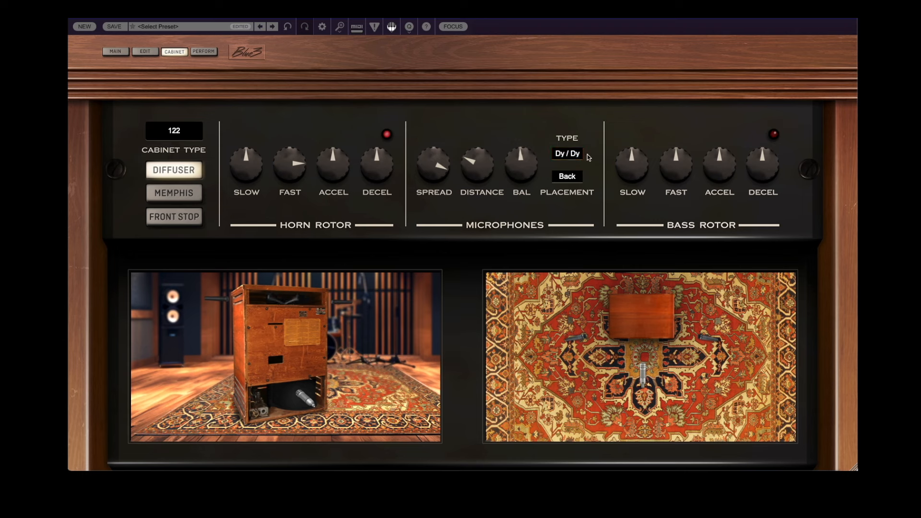
left_click(574, 154)
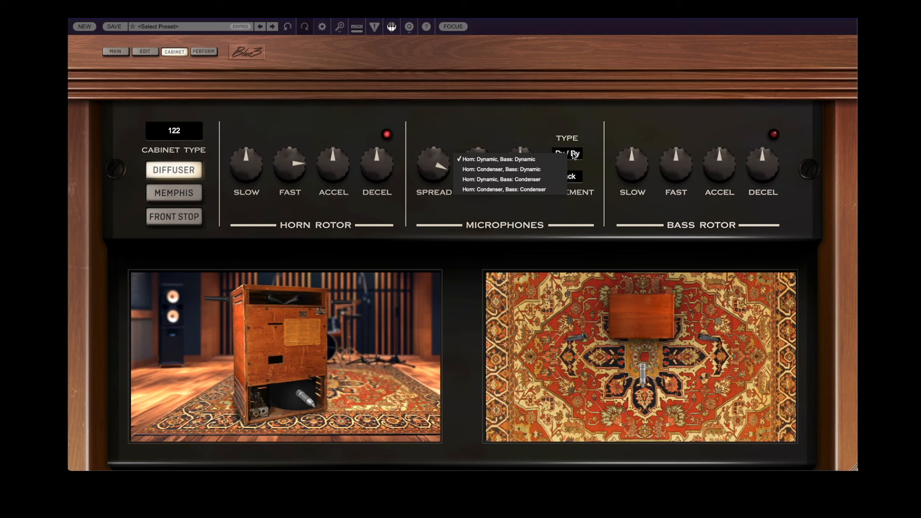
left_click(539, 169)
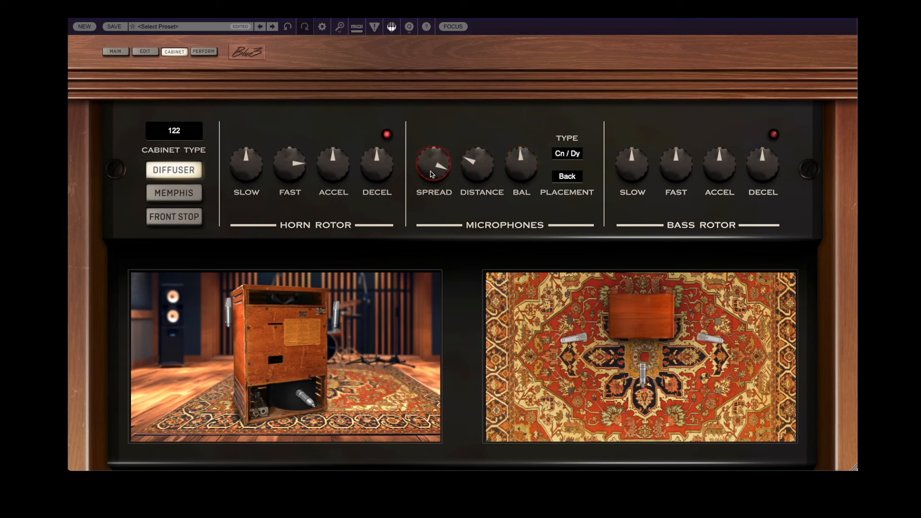
left_click_drag(430, 171, 514, 181)
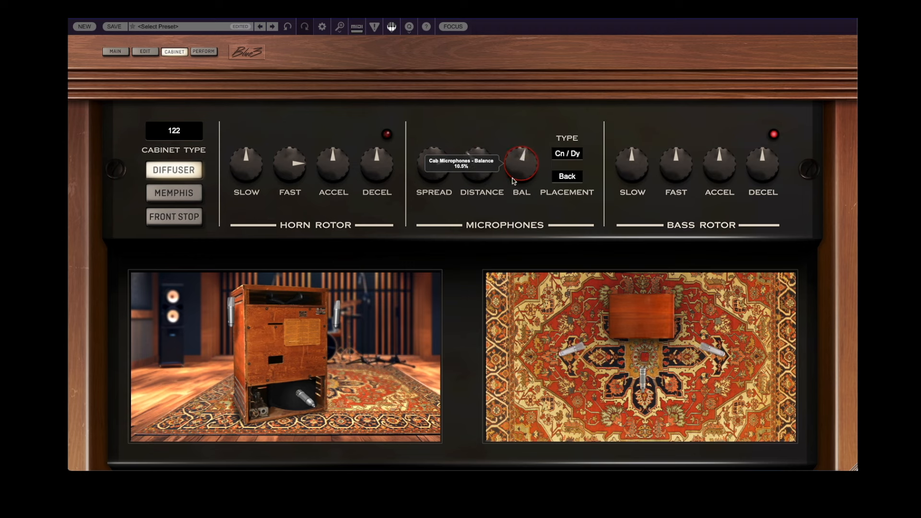
- Set the microphone type to Horn: Condenser, Bass: Condenser, and try different distances and spreads, settling close to the cabinet with the balance below centre
left_click(568, 158)
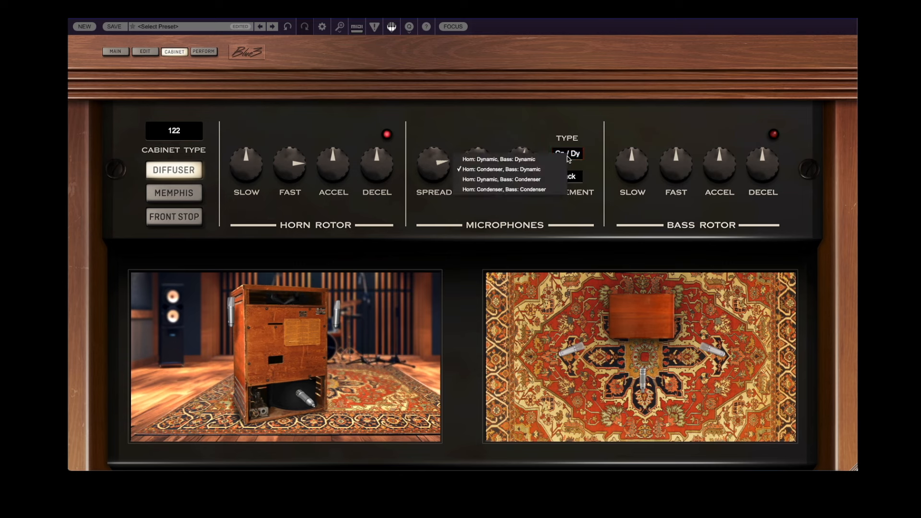
left_click(535, 190)
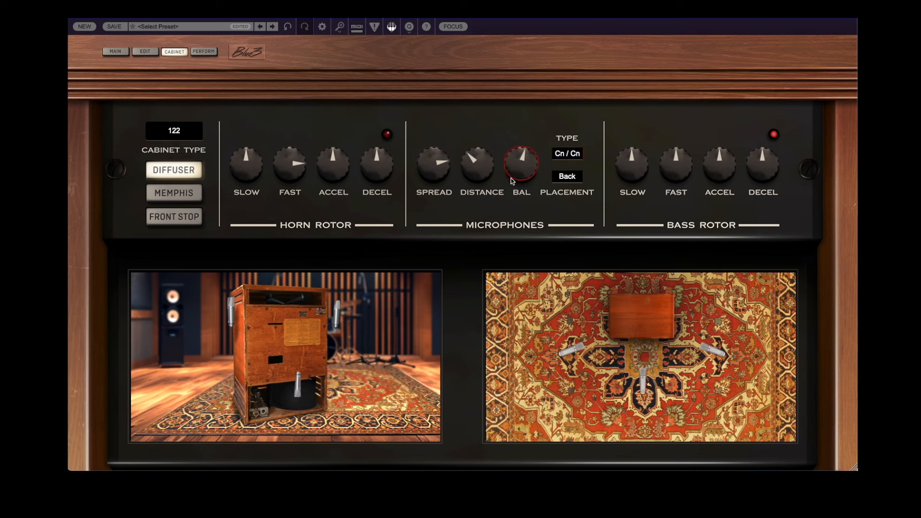
left_click_drag(485, 176, 486, 135)
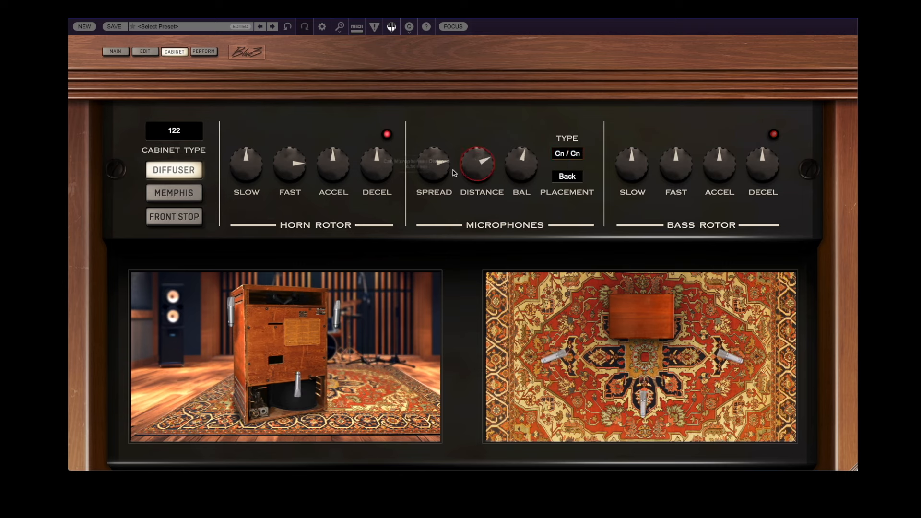
left_click_drag(437, 172, 437, 187)
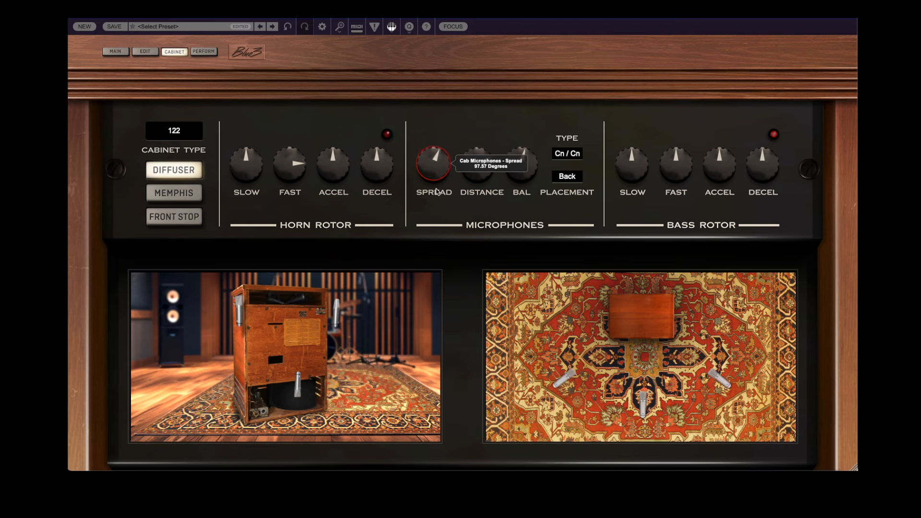
left_click_drag(469, 172, 469, 154)
left_click_drag(518, 169, 480, 255)
- Choose Horn: Dynamic, Bass: Condenser, narrow the spread to just below centre, and return the microphone balance to centre
left_click(565, 156)
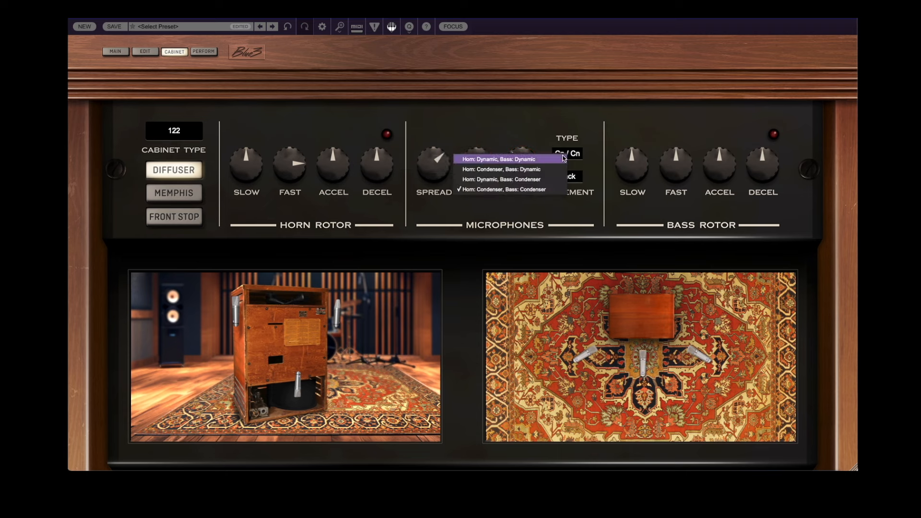
left_click(549, 181)
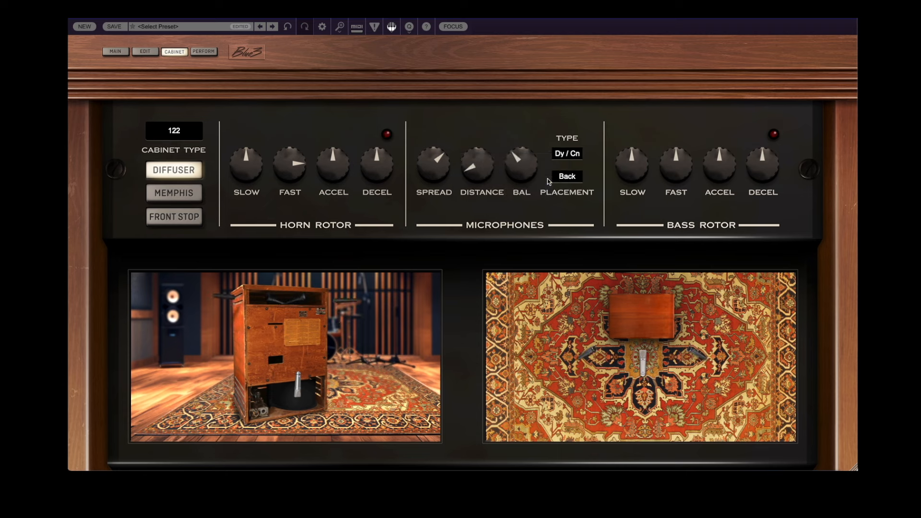
left_click_drag(439, 168, 432, 195)
left_click_drag(474, 162, 521, 148)
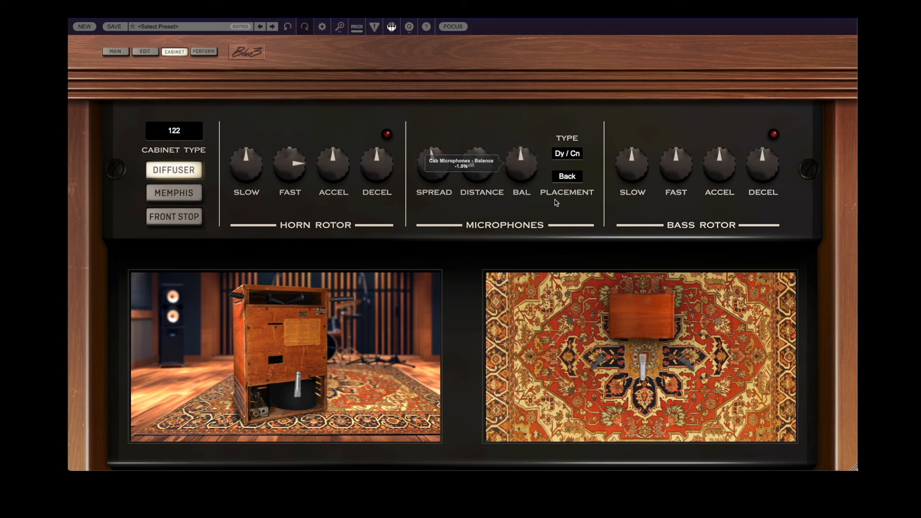
- Compare dynamic microphones on both horn and bass, and set the type to Horn: Condenser, Bass: Condenser
left_click(577, 155)
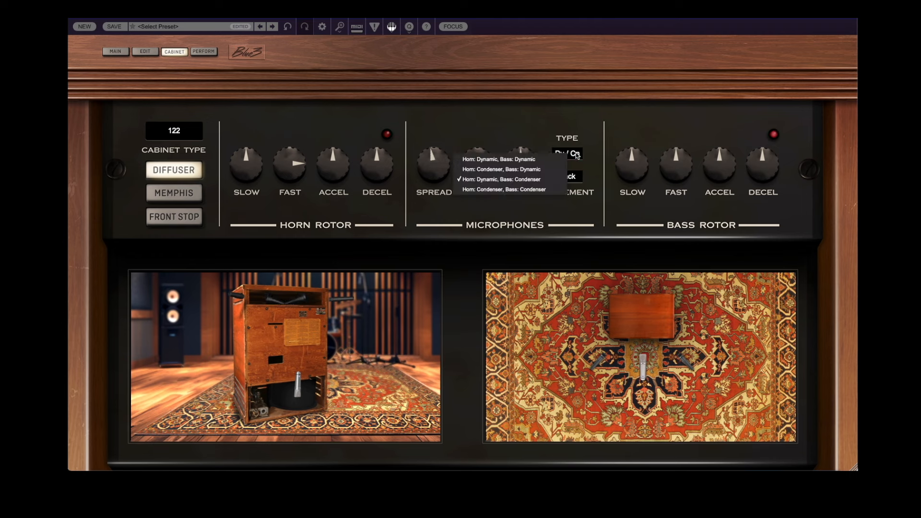
left_click(541, 160)
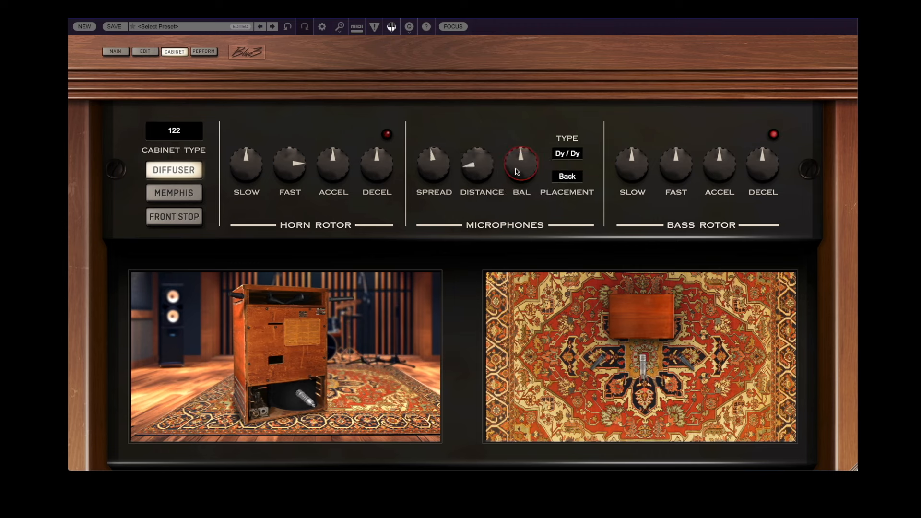
left_click(566, 155)
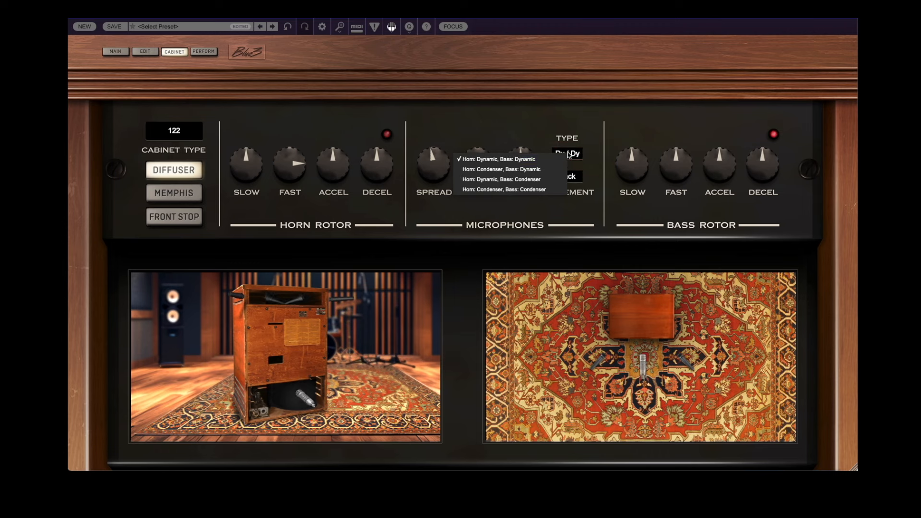
left_click(540, 191)
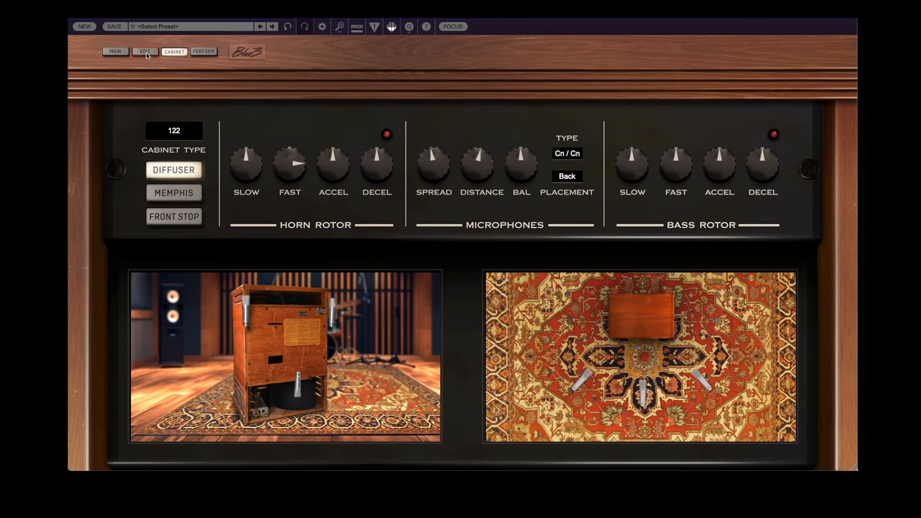
- Go to the organ's Edit view and examine the available tonewheel sets, keeping Blue3 selected
left_click(146, 53)
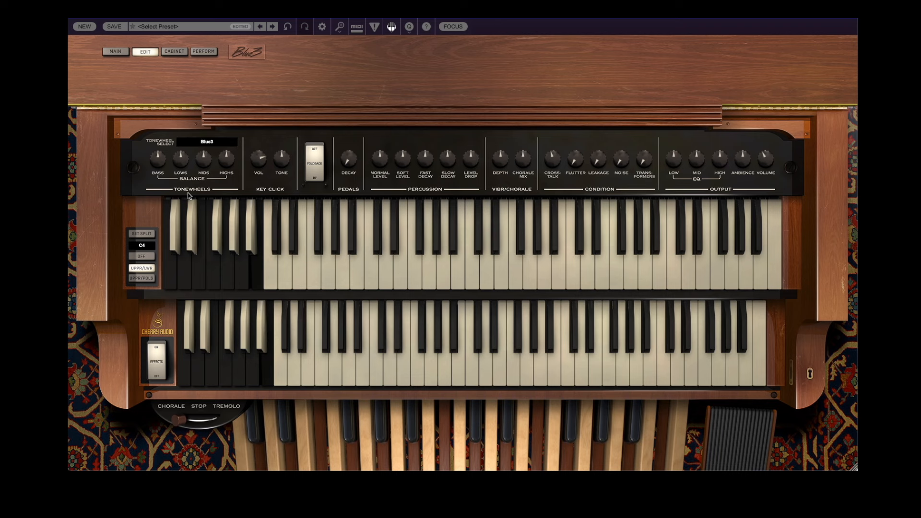
left_click(210, 143)
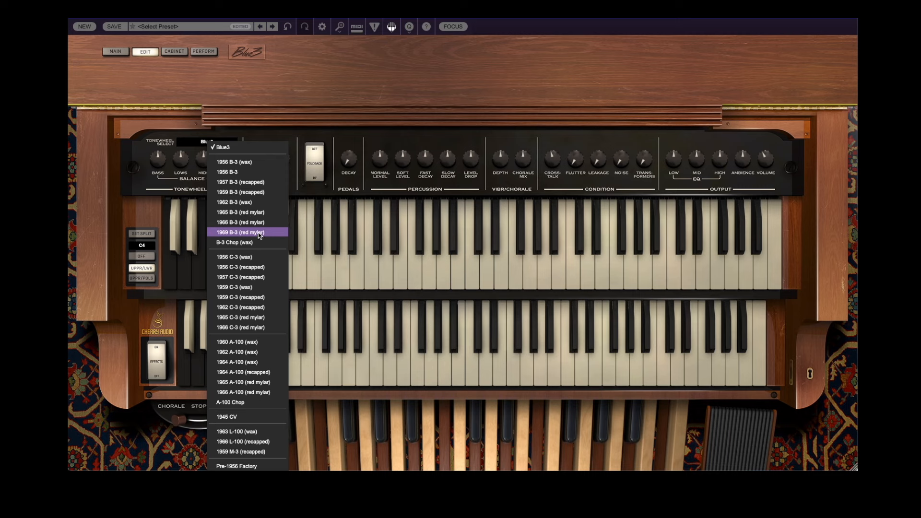
left_click(220, 147)
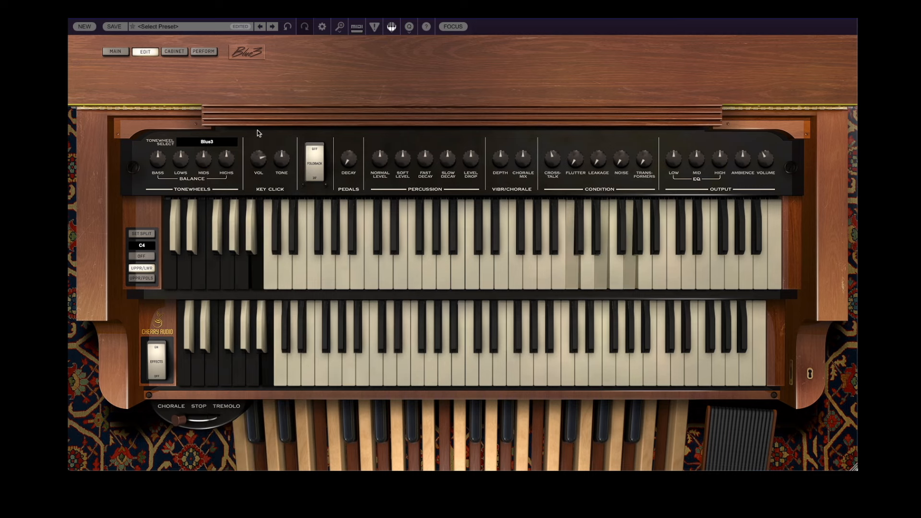
- Try the 1957 B-3 (recapped), 1962 B-3 (wax) and 1966 B-3 (red mylar) tonewheel sets in turn
left_click(221, 142)
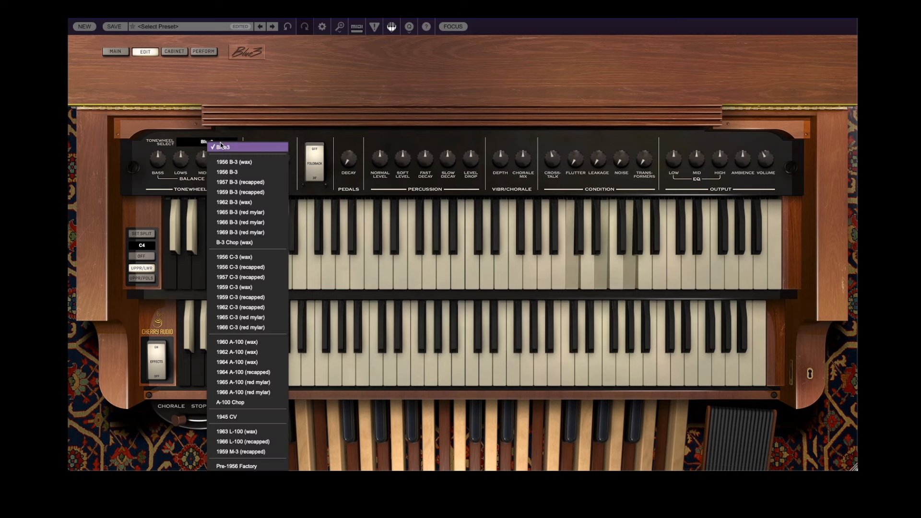
left_click(262, 186)
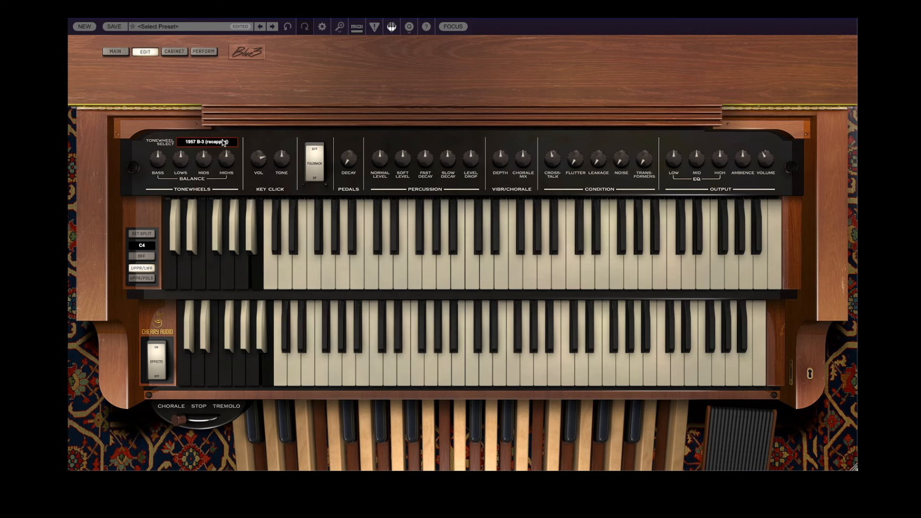
left_click(223, 142)
left_click(263, 204)
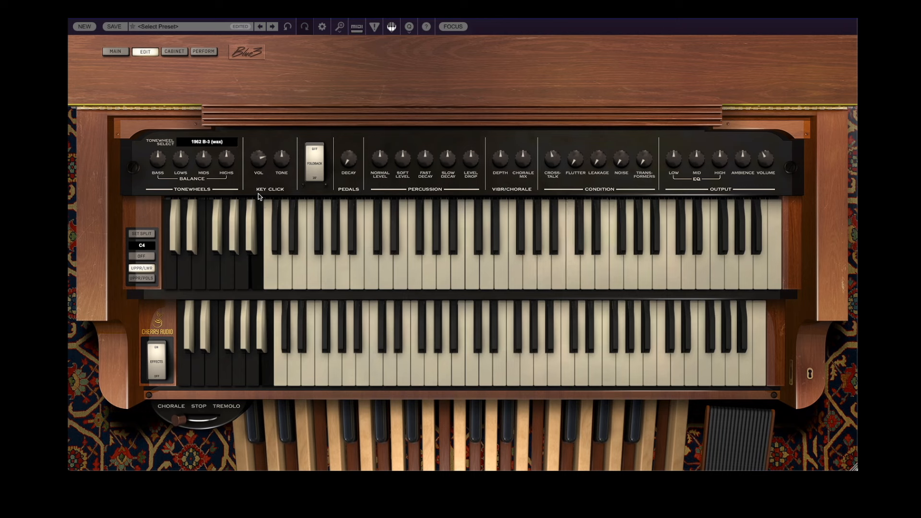
left_click(213, 141)
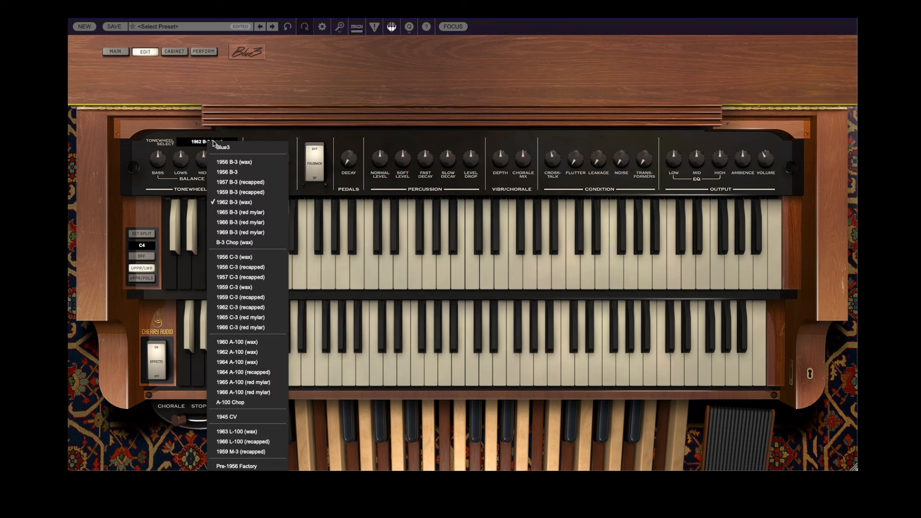
left_click(259, 223)
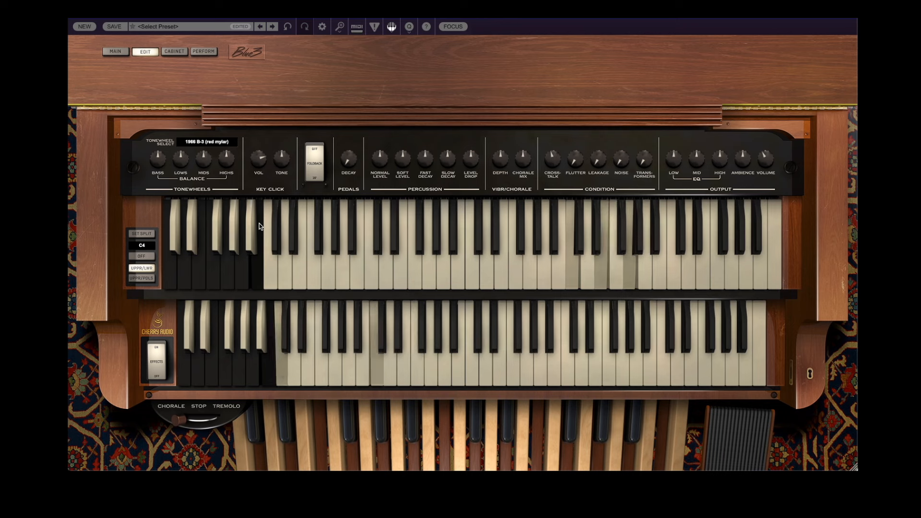
- Try the 1956 C-3 (wax) and 1957 C-3 (recapped) tonewheel sets, and select 1966 C-3 (red mylar)
left_click(225, 142)
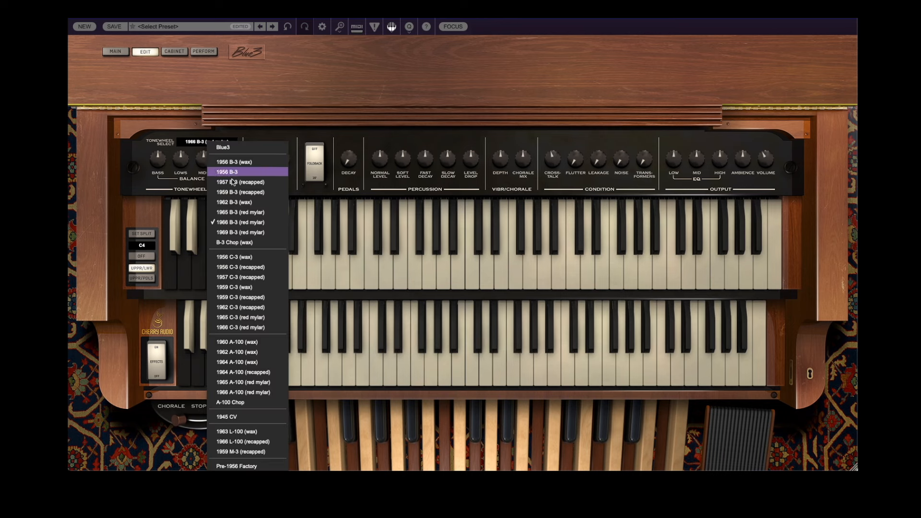
left_click(261, 258)
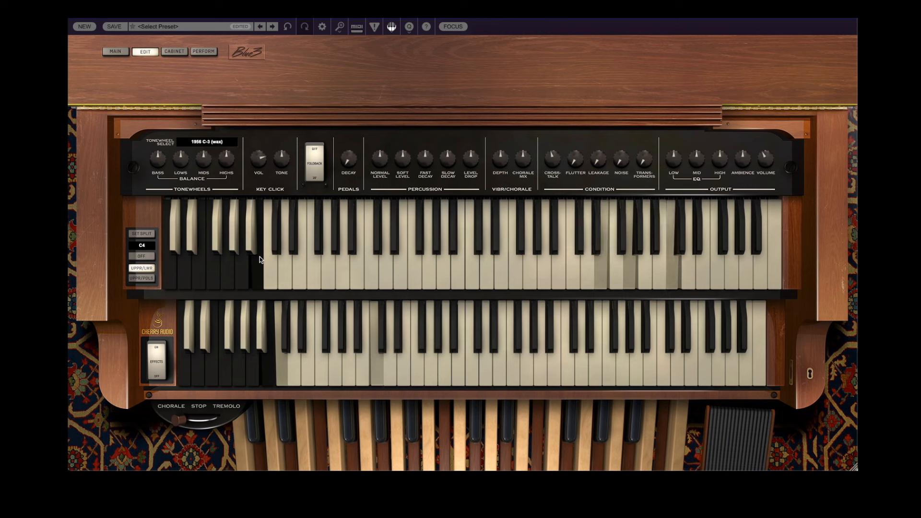
left_click(217, 140)
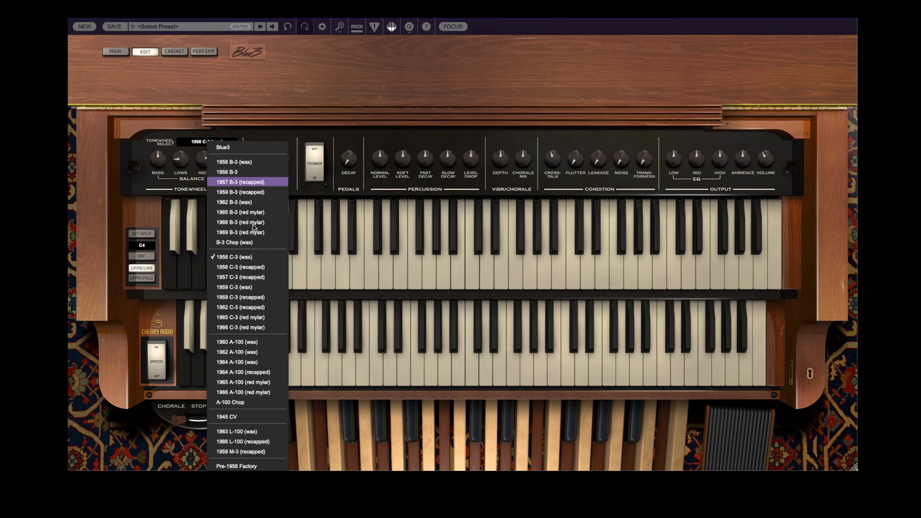
left_click(264, 278)
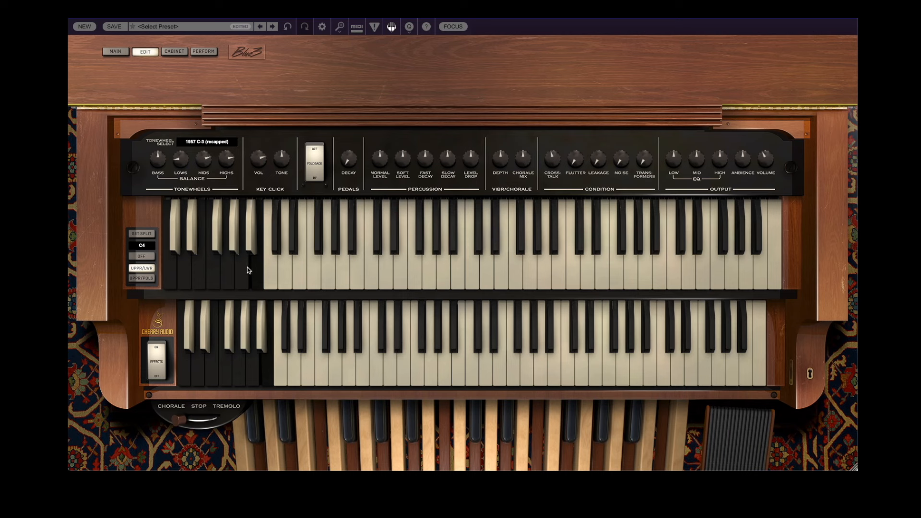
left_click(206, 142)
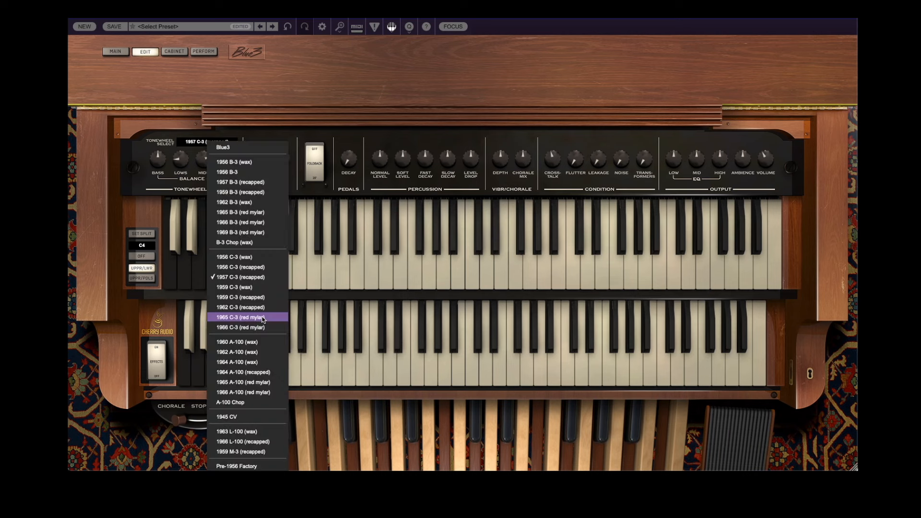
left_click(260, 328)
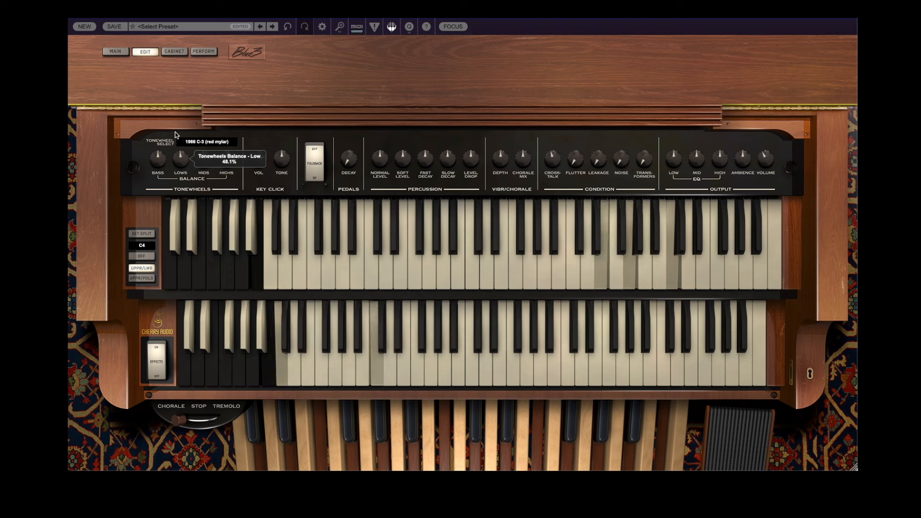
- Open the list of tonewheel sets
left_click(207, 141)
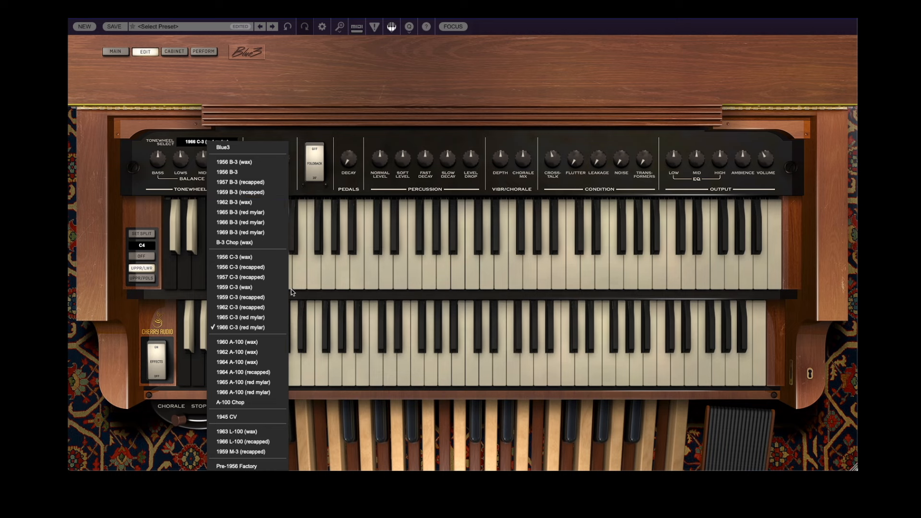